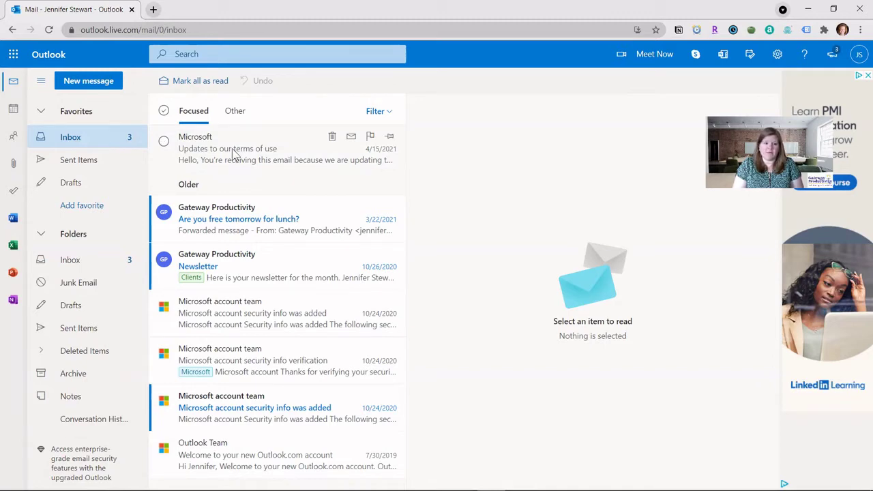
Open the "Updates to our terms of use" message and examine its Sweep options, the available destination folders and the Junk options
{"action": "left_click", "coordinate": [232, 154]}
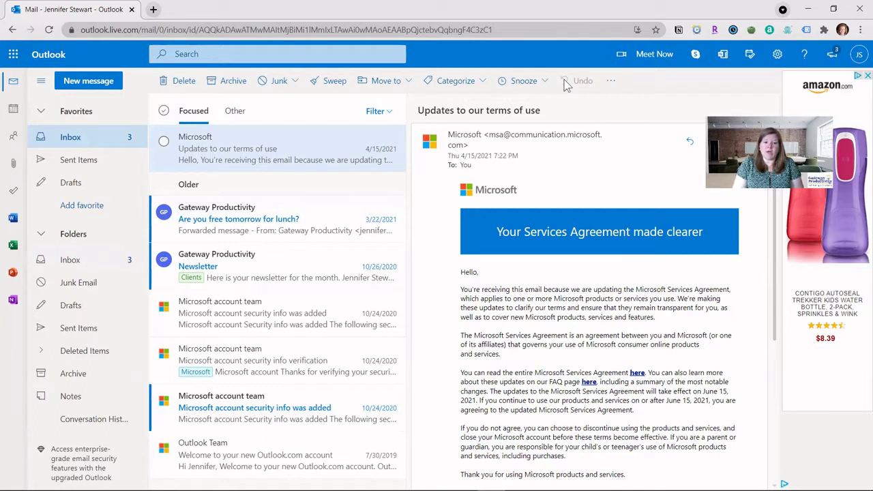
{"action": "left_click", "coordinate": [326, 81]}
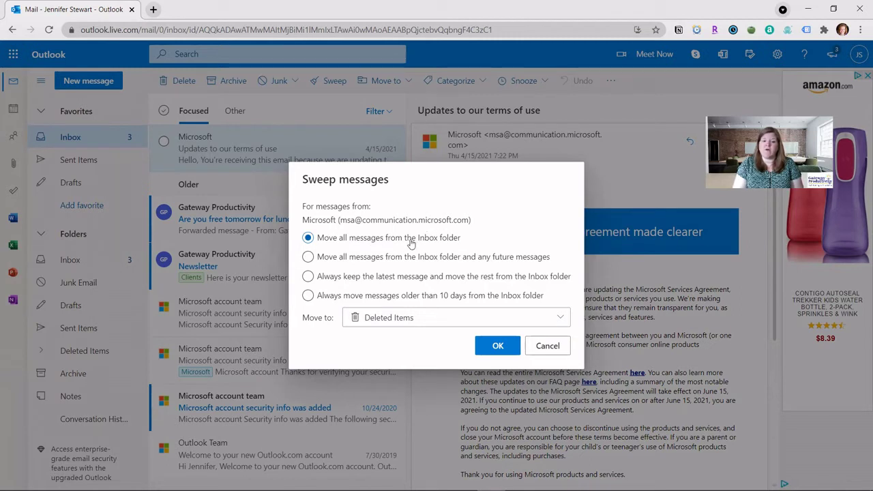
{"action": "left_click", "coordinate": [411, 319]}
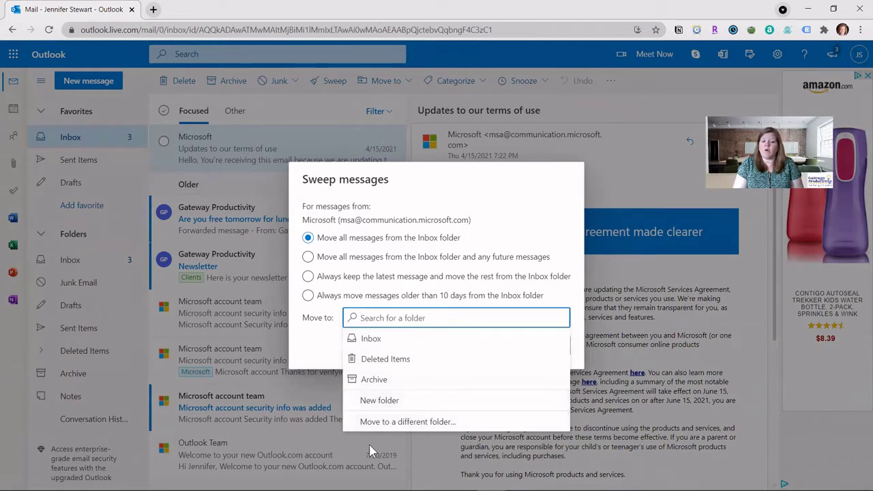
{"action": "left_click", "coordinate": [421, 423]}
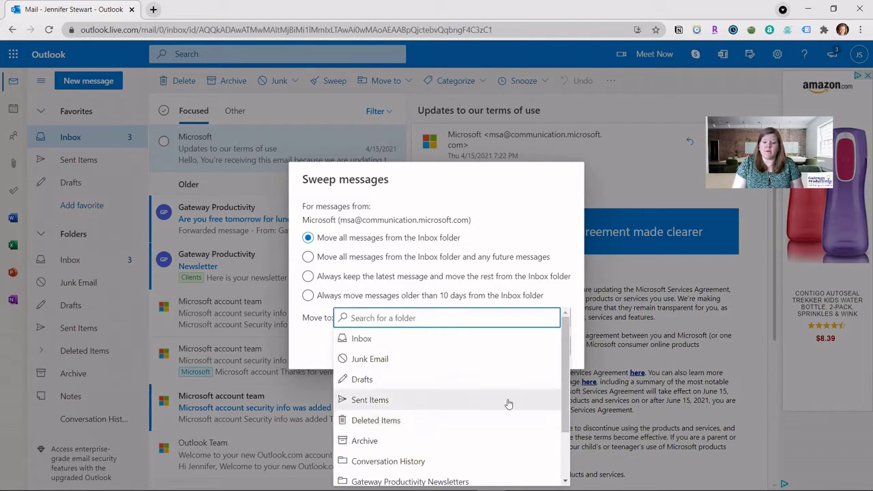
{"action": "scroll", "coordinate": [507, 404], "scroll_direction": "down", "scroll_amount": 1}
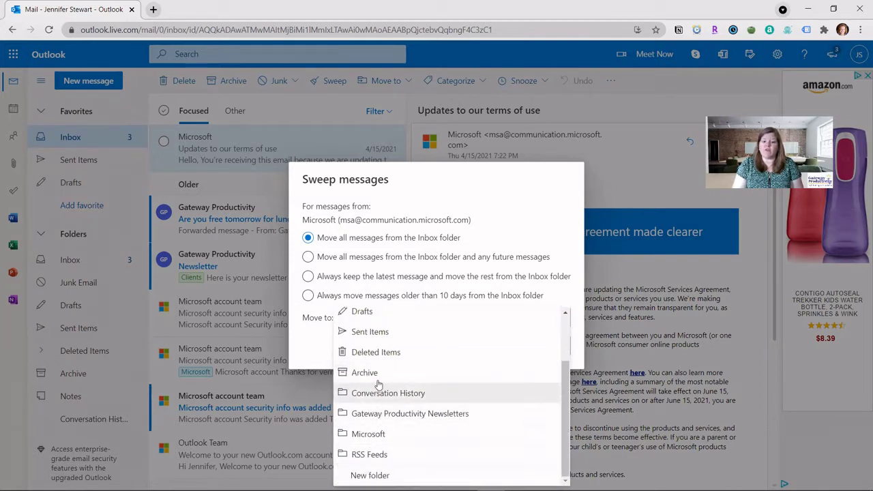
{"action": "scroll", "coordinate": [434, 448], "scroll_direction": "up", "scroll_amount": 1}
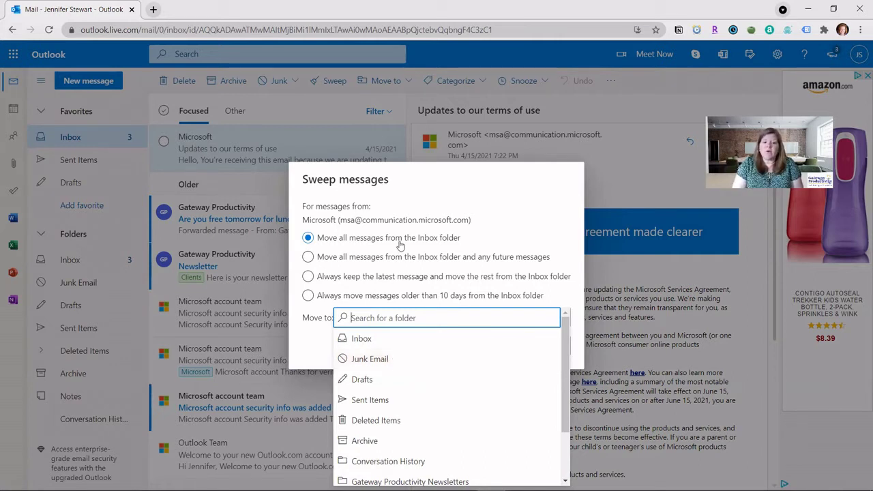
{"action": "left_click", "coordinate": [457, 189]}
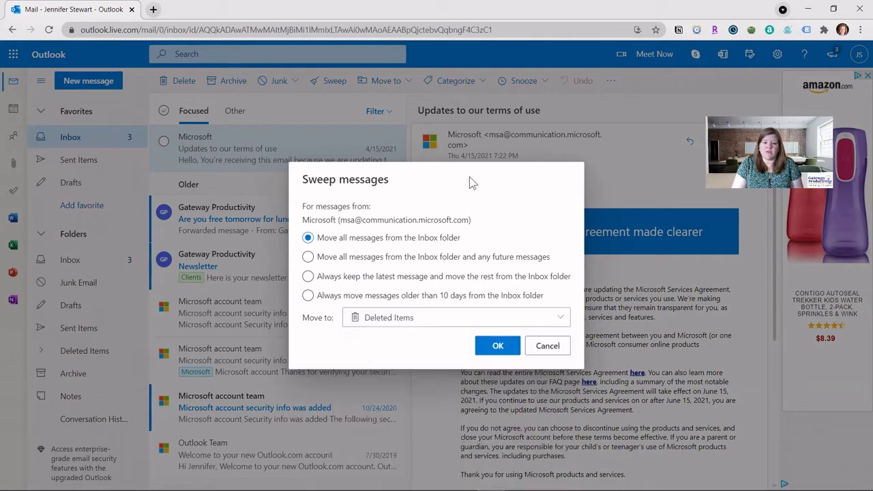
{"action": "left_click", "coordinate": [547, 346]}
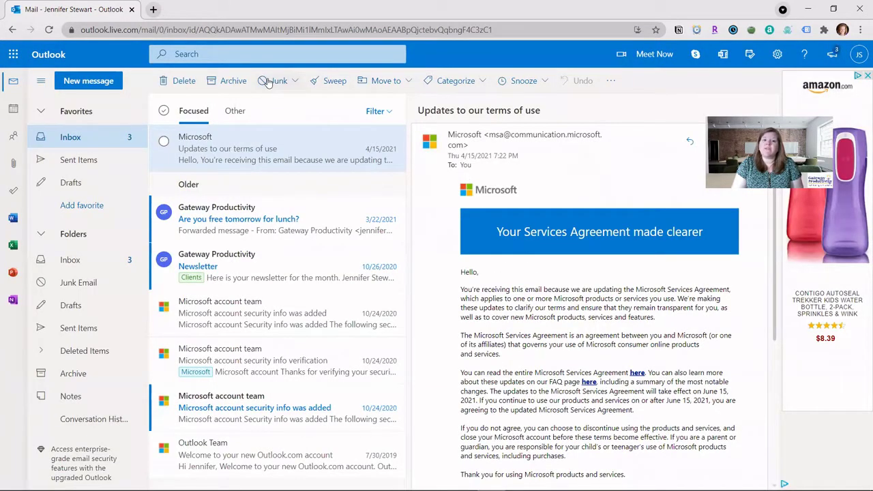
{"action": "left_click", "coordinate": [294, 81]}
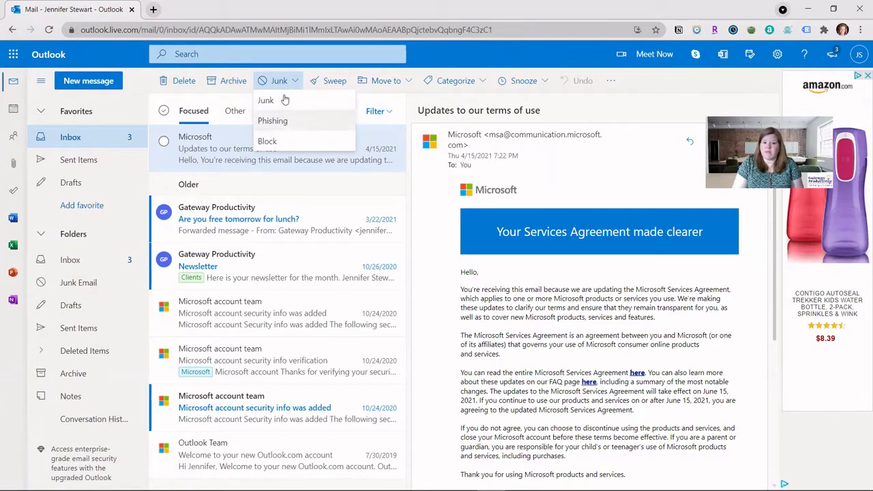
{"action": "key", "text": "Escape"}
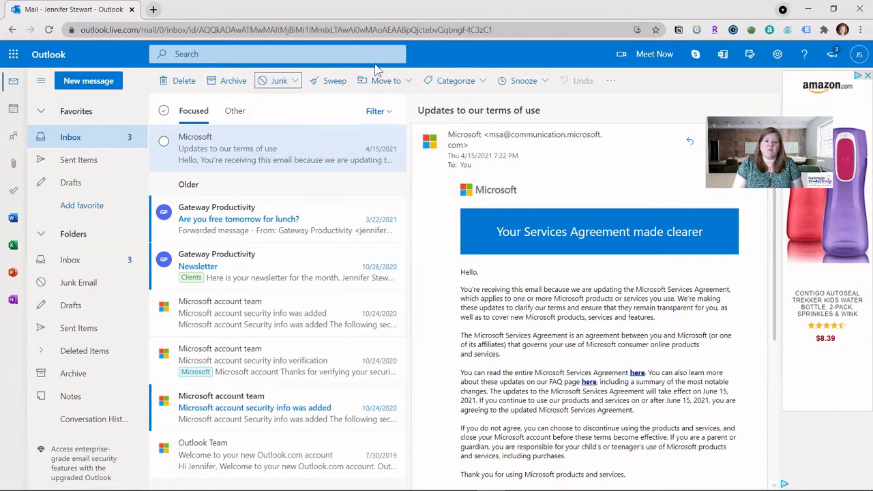
Bring up the Sweep options for this Microsoft sender again and look through the full list of destination folders
{"action": "left_click", "coordinate": [331, 82]}
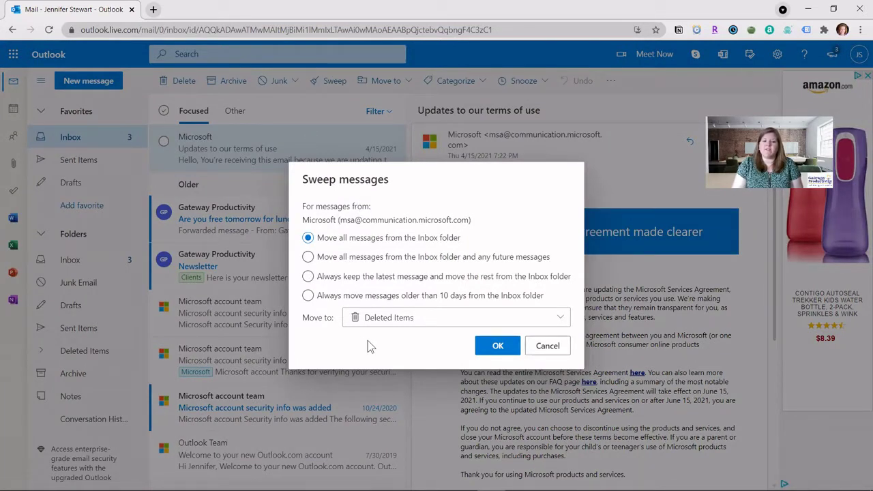
{"action": "left_click", "coordinate": [386, 322]}
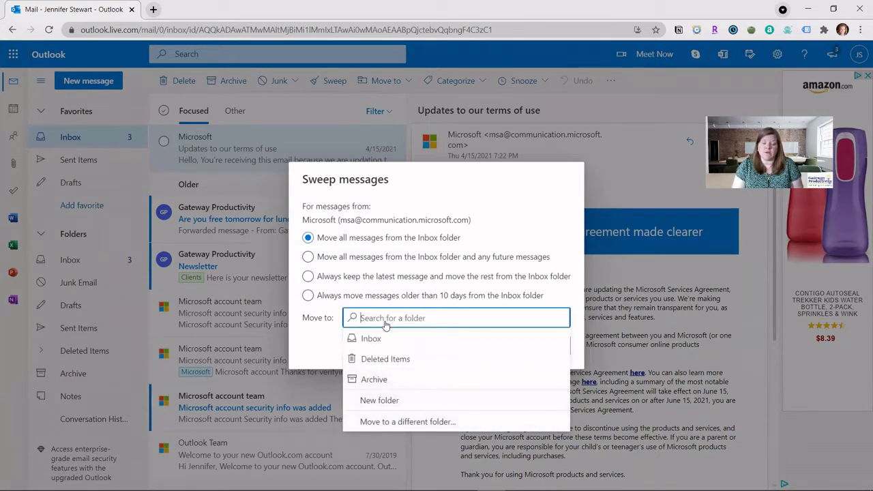
{"action": "left_click", "coordinate": [387, 424]}
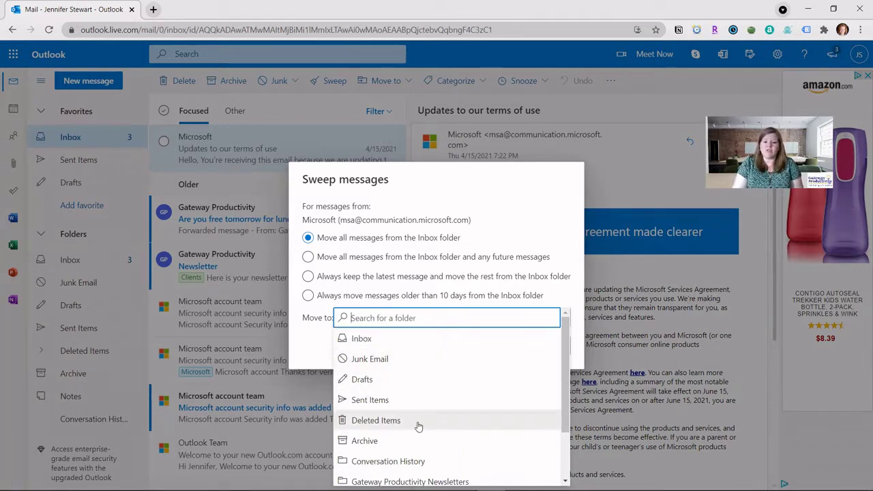
{"action": "scroll", "coordinate": [420, 425], "scroll_direction": "down", "scroll_amount": 2}
{"action": "scroll", "coordinate": [469, 413], "scroll_direction": "up", "scroll_amount": 2}
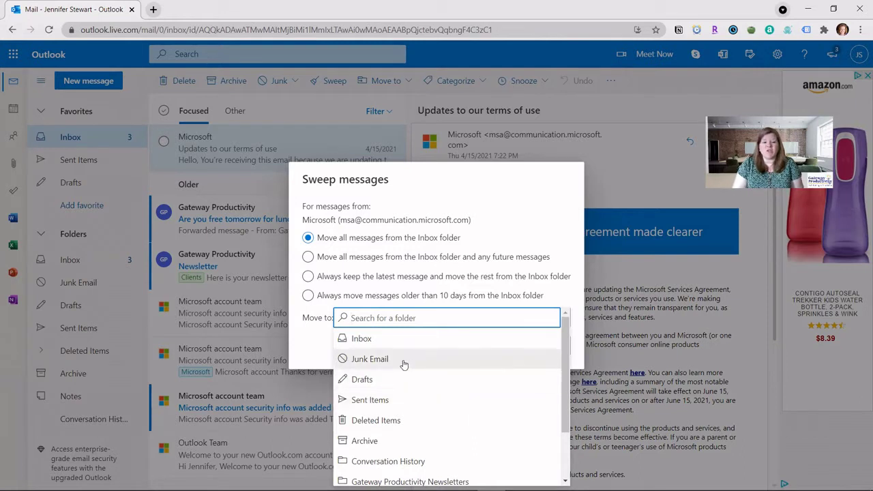
{"action": "left_click", "coordinate": [512, 204]}
Set the sweep to move all messages from the Inbox folder and any future messages, and browse the destination folders
{"action": "left_click", "coordinate": [308, 258]}
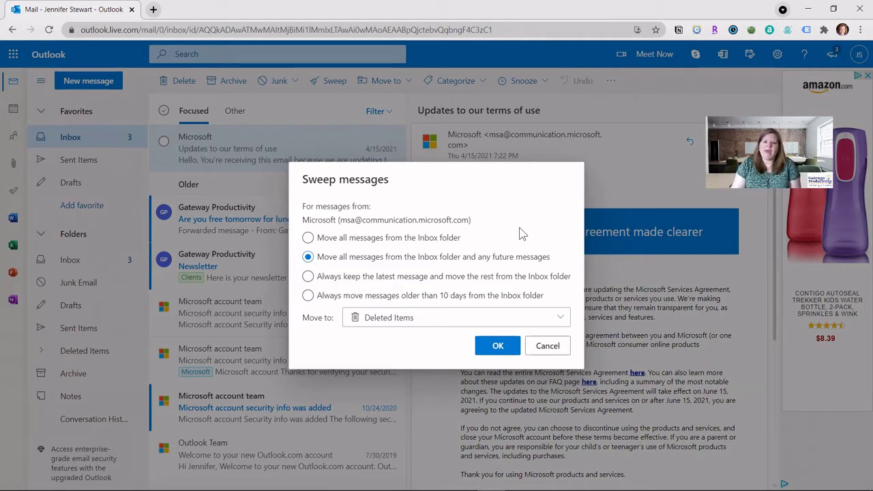
{"action": "left_click", "coordinate": [422, 319]}
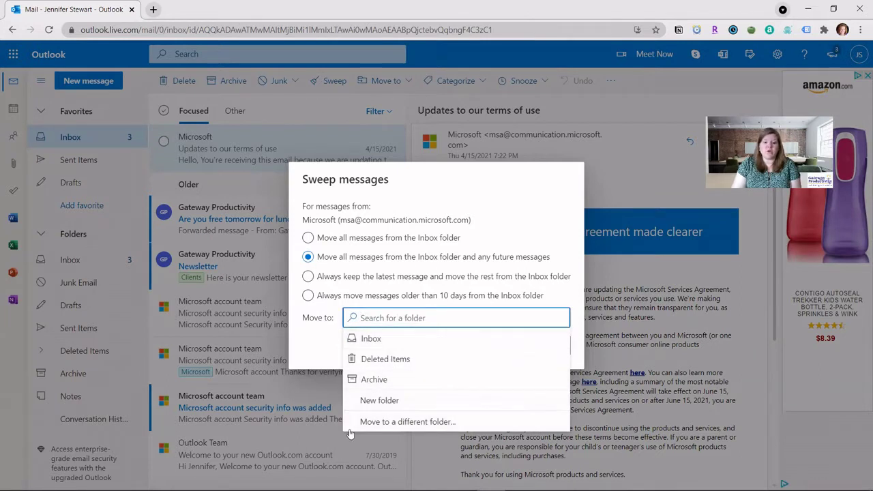
{"action": "left_click", "coordinate": [403, 423]}
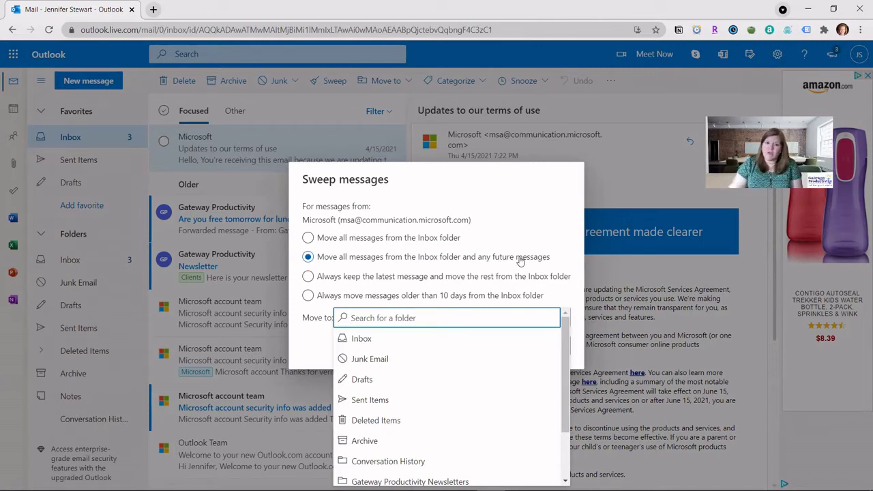
{"action": "left_click", "coordinate": [517, 225]}
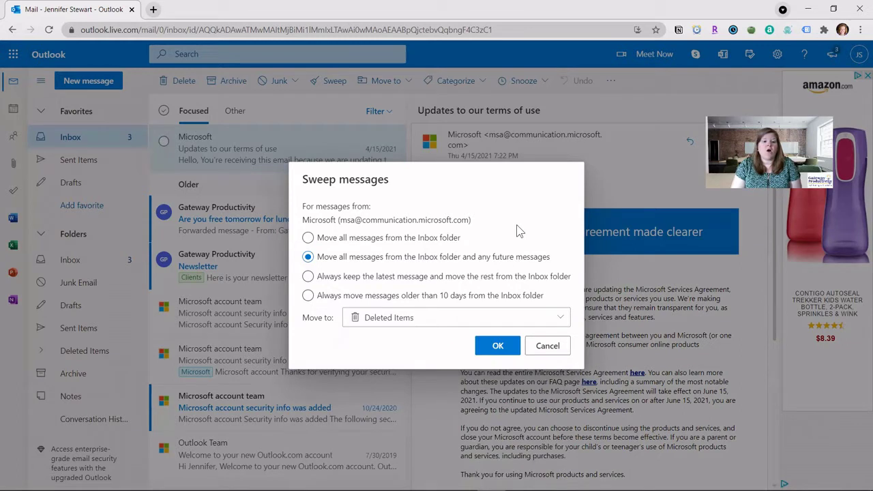
Set the sweep to always keep the latest message and move the rest from the Inbox folder, and view the suggested destinations
{"action": "left_click", "coordinate": [308, 277]}
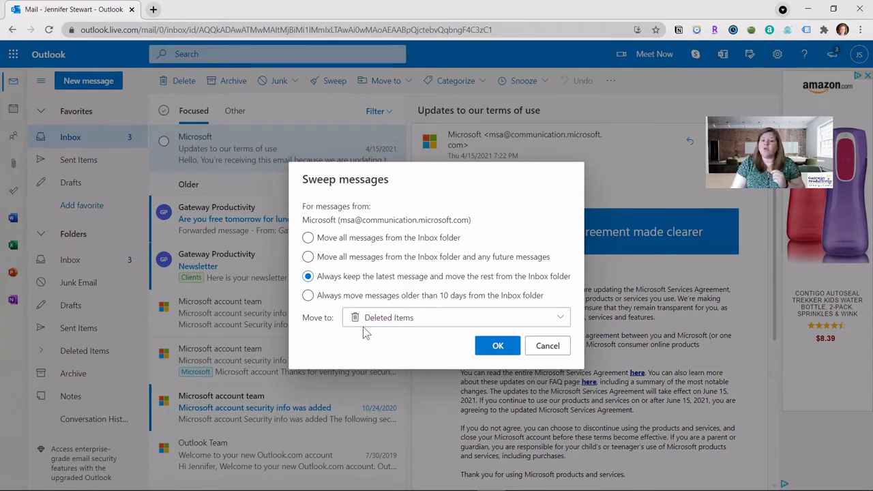
{"action": "left_click", "coordinate": [400, 319]}
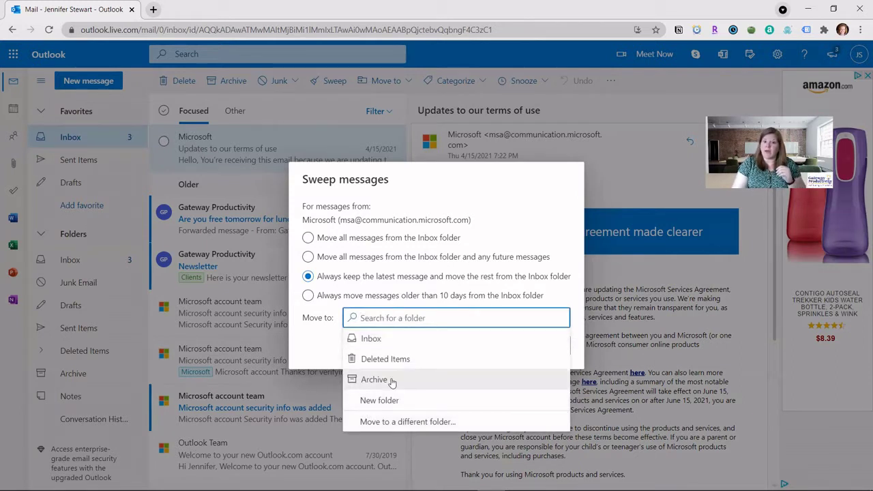
{"action": "left_click", "coordinate": [441, 192]}
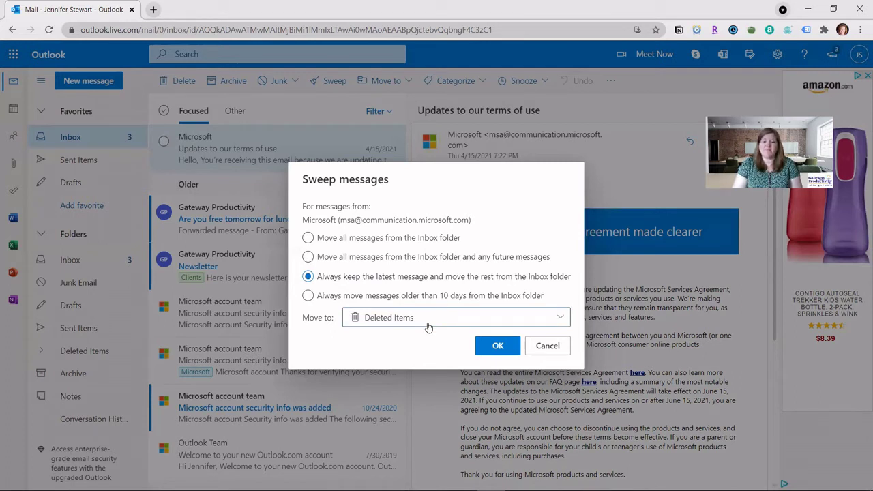
Set the sweep to always move messages older than 10 days from the Inbox folder into a new folder named "To Read"
{"action": "left_click", "coordinate": [307, 296]}
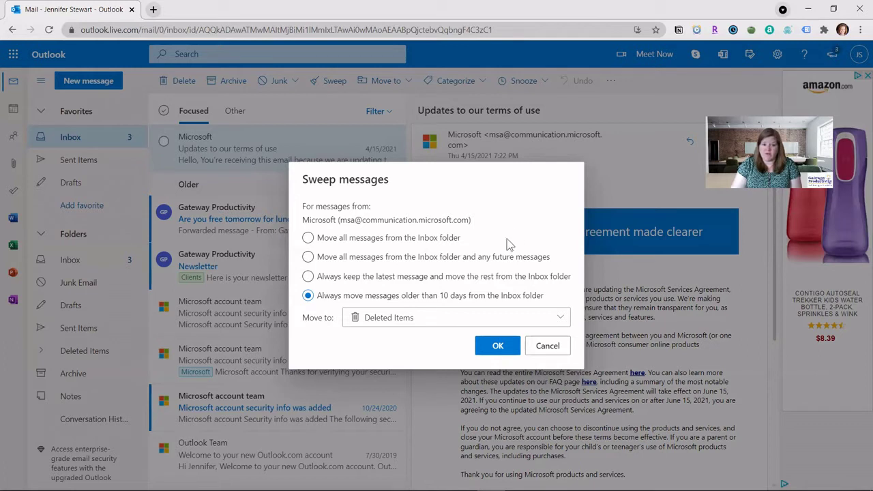
{"action": "left_click", "coordinate": [421, 325]}
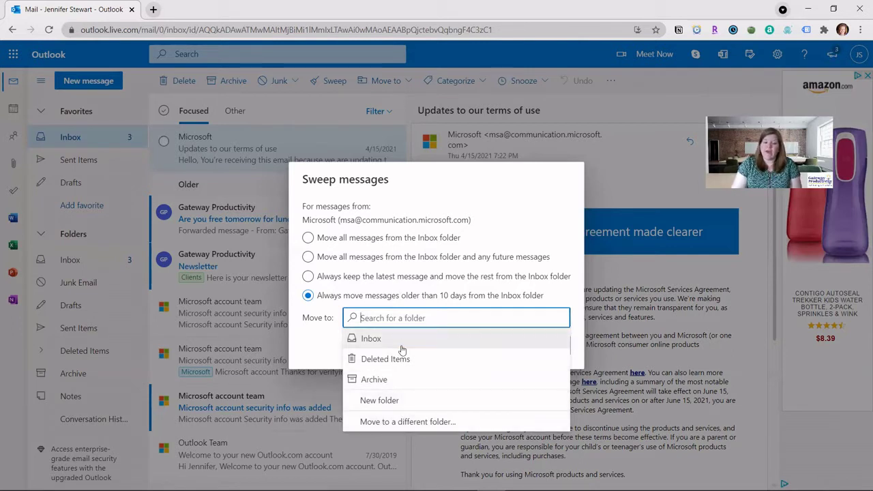
{"action": "left_click", "coordinate": [392, 404]}
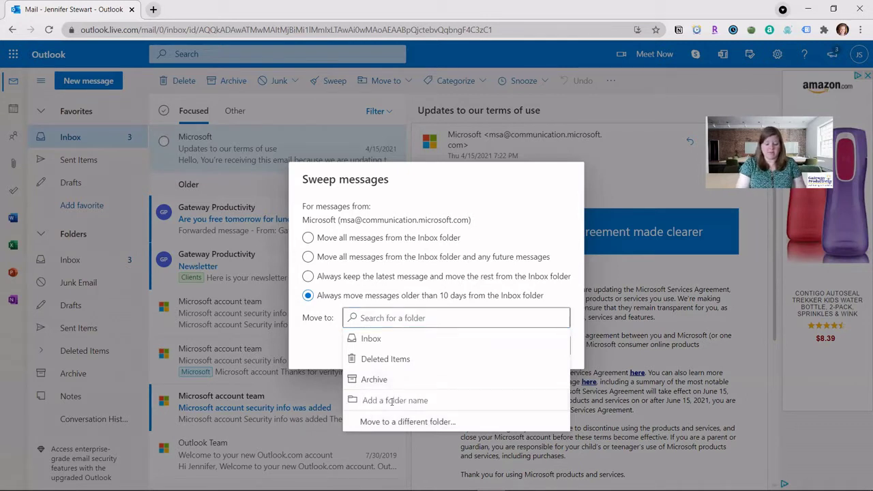
{"action": "type", "text": "To Read"}
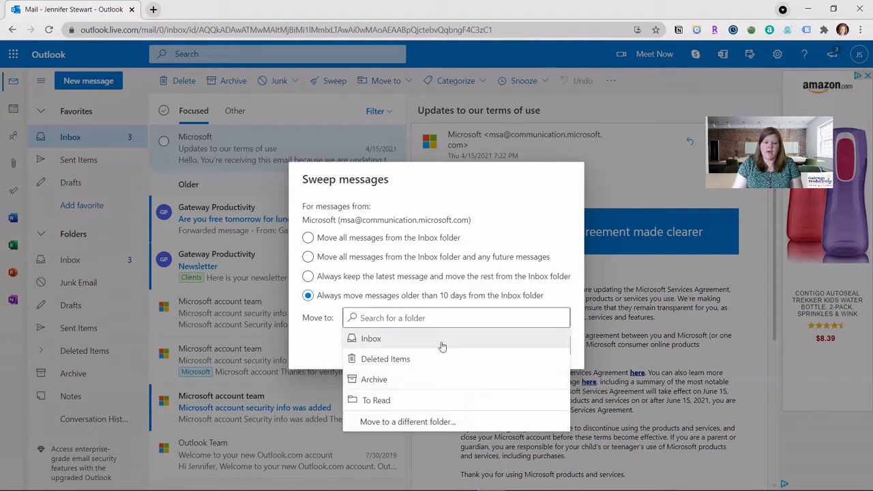
{"action": "key", "text": "Return"}
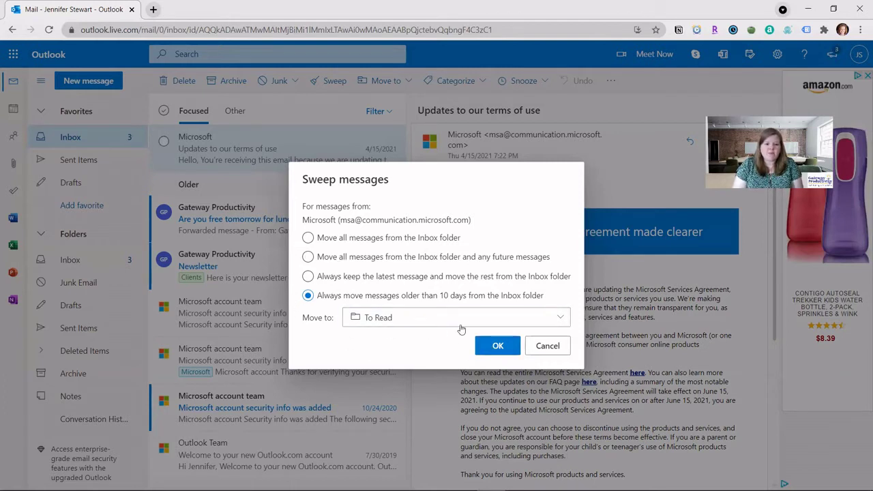
Set the sweep to move all messages from the Inbox folder and try to create a new destination folder named "Microsoft"
{"action": "left_click", "coordinate": [307, 239]}
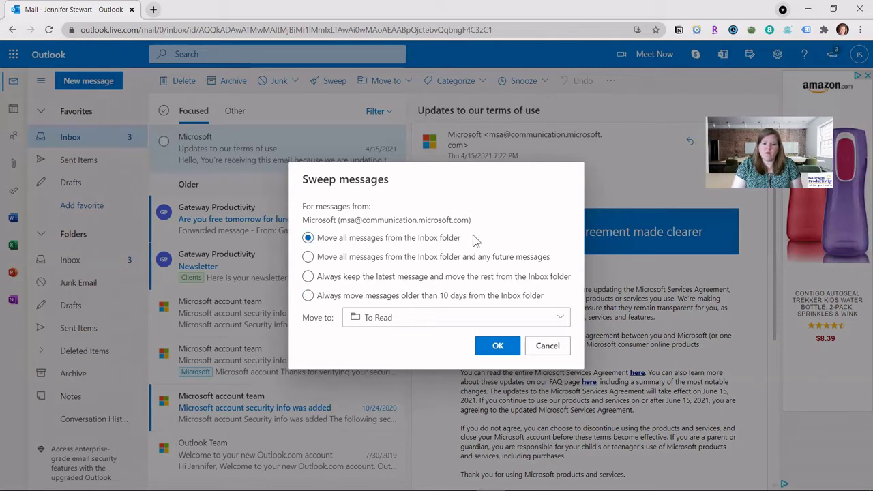
{"action": "left_click", "coordinate": [389, 319]}
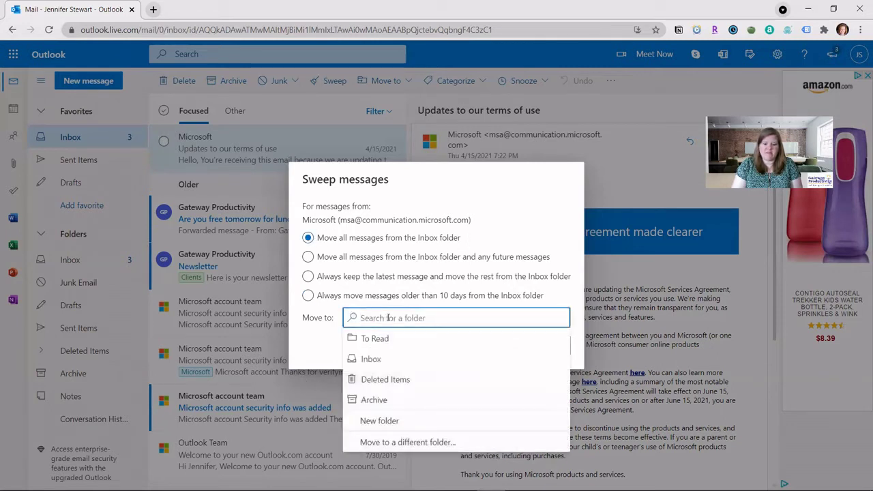
{"action": "left_click", "coordinate": [406, 418]}
{"action": "type", "text": "Microsoft"}
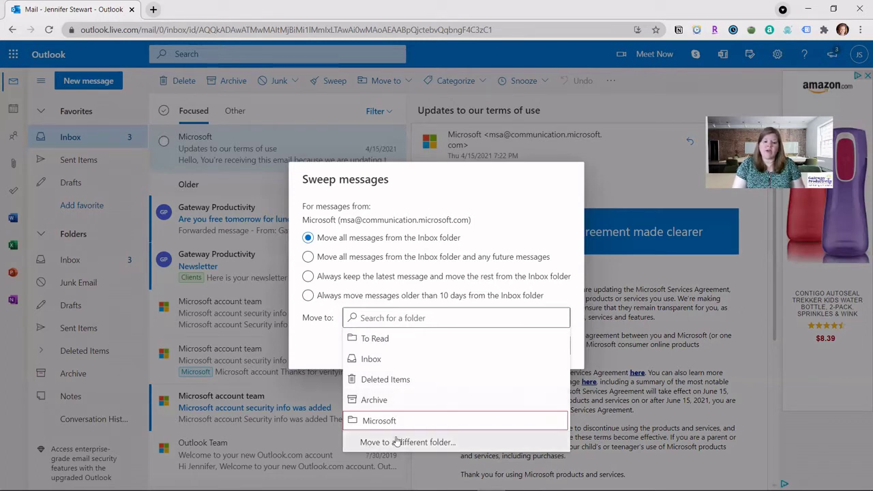
Choose the existing Microsoft folder as the sweep destination and run the sweep
{"action": "left_click", "coordinate": [397, 442]}
{"action": "scroll", "coordinate": [403, 416], "scroll_direction": "down", "scroll_amount": 2}
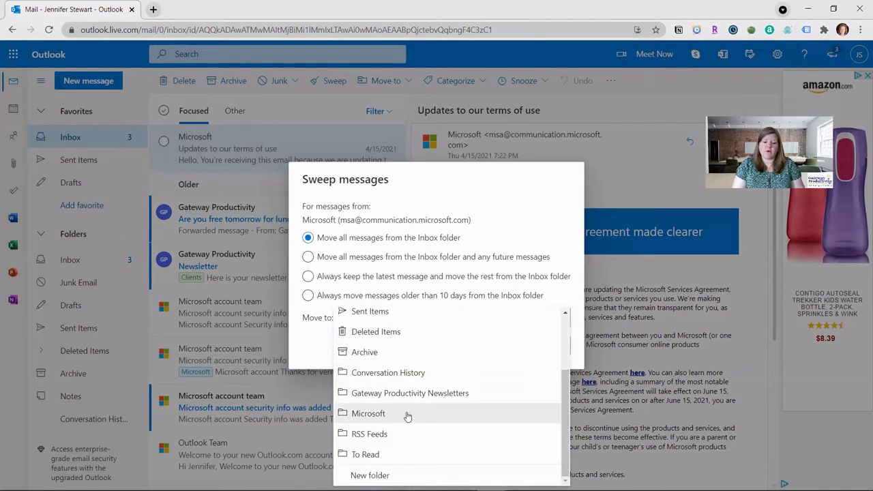
{"action": "left_click", "coordinate": [367, 414]}
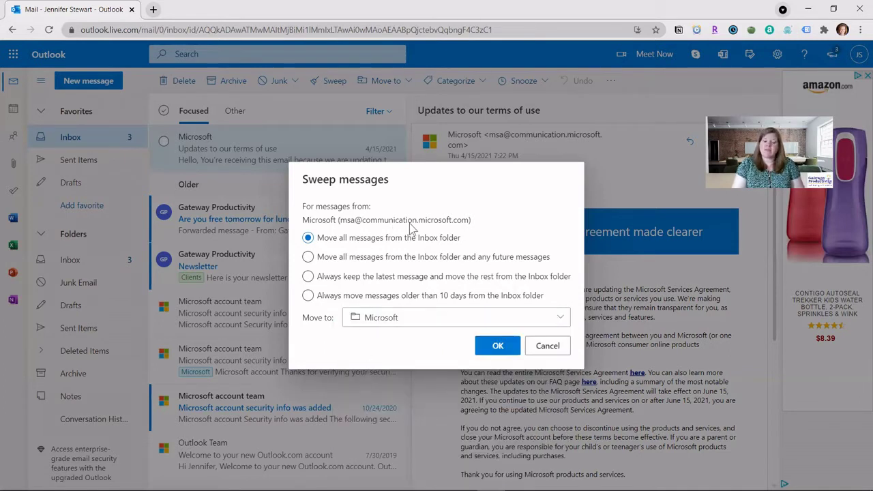
{"action": "left_click", "coordinate": [498, 346]}
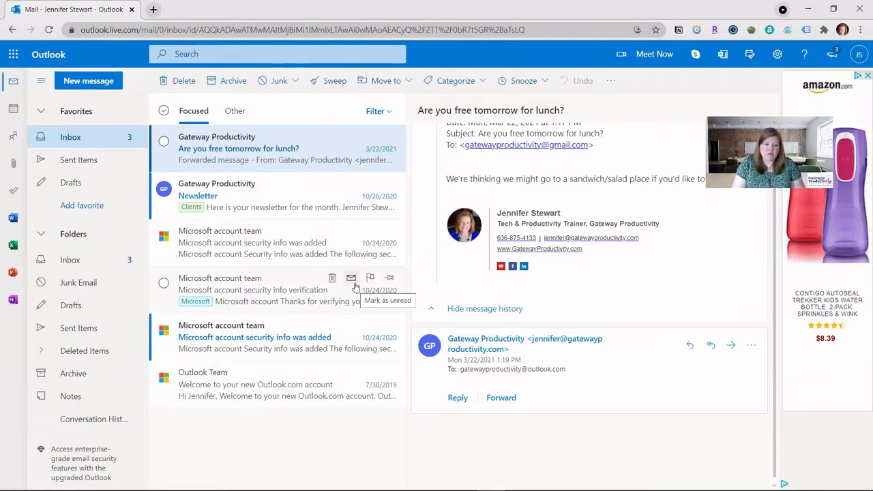
Open the Microsoft folder and display its "Microsoft account unusual sign-in activity" message
{"action": "scroll", "coordinate": [109, 369], "scroll_direction": "down", "scroll_amount": 3}
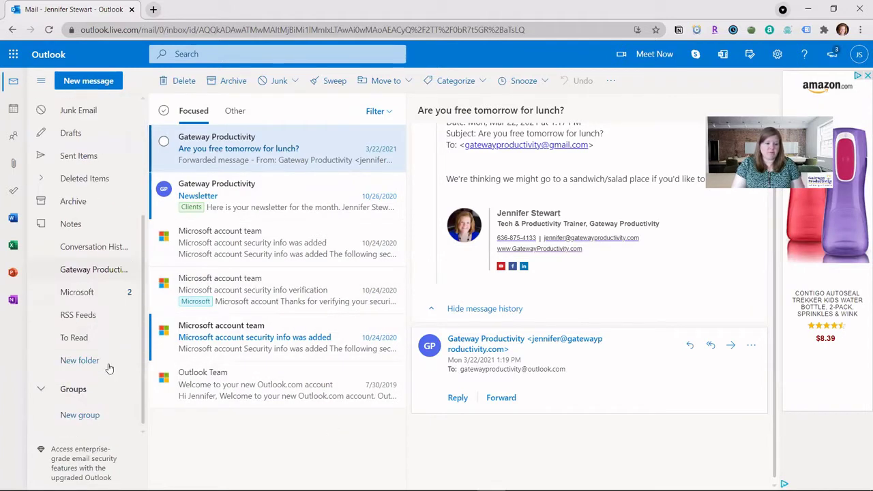
{"action": "left_click", "coordinate": [76, 293]}
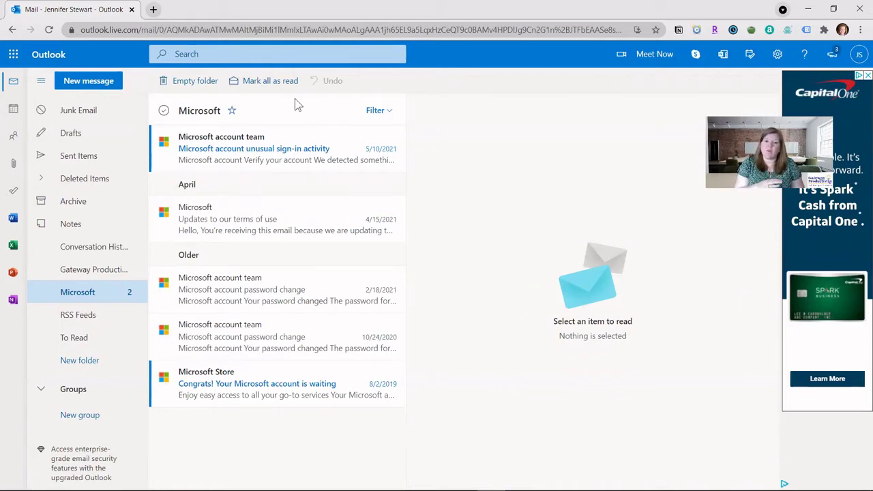
{"action": "key", "text": "Down"}
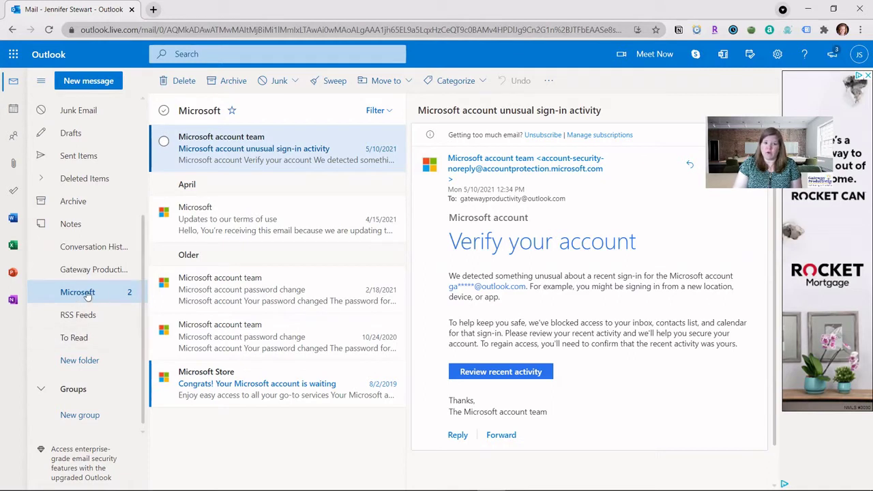
Set up a sweep for the Microsoft account team that always moves messages older than 10 days from the Microsoft folder
{"action": "left_click", "coordinate": [332, 81]}
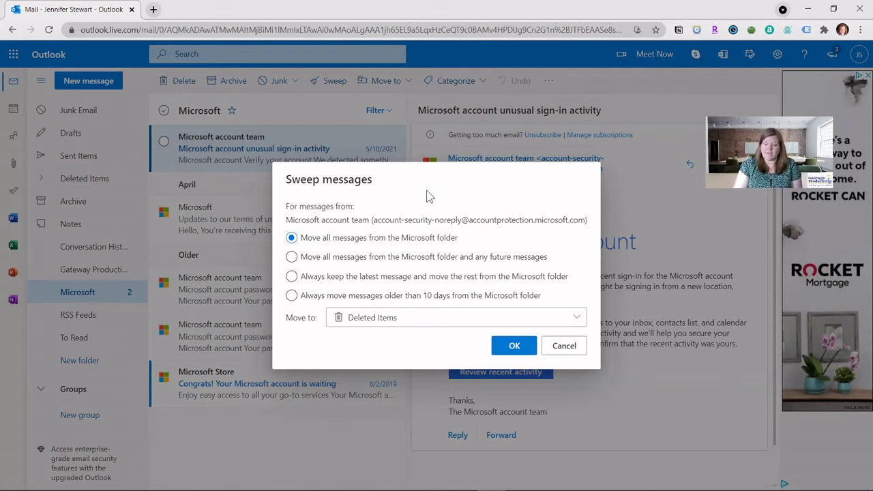
{"action": "left_click", "coordinate": [292, 295]}
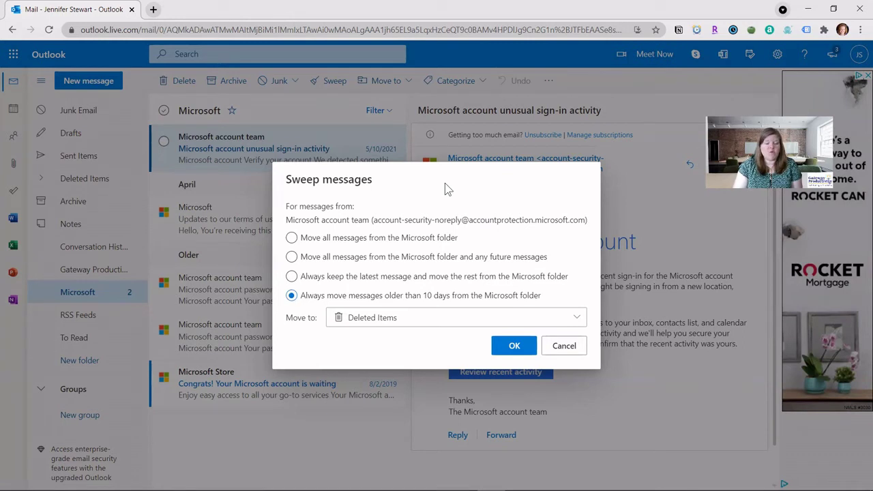
{"action": "left_click", "coordinate": [292, 257]}
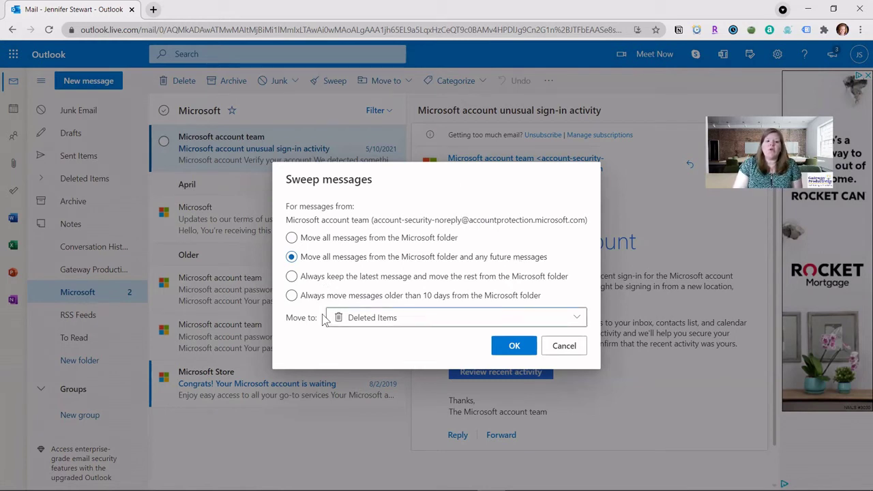
{"action": "left_click", "coordinate": [292, 296]}
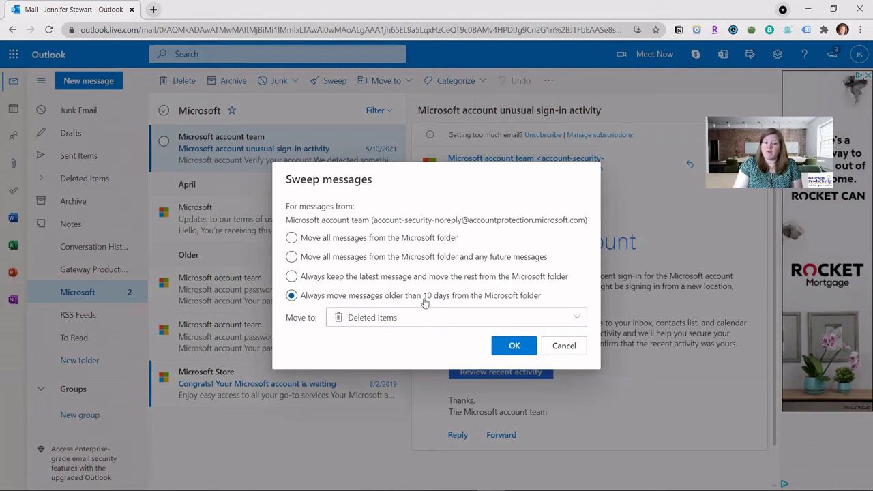